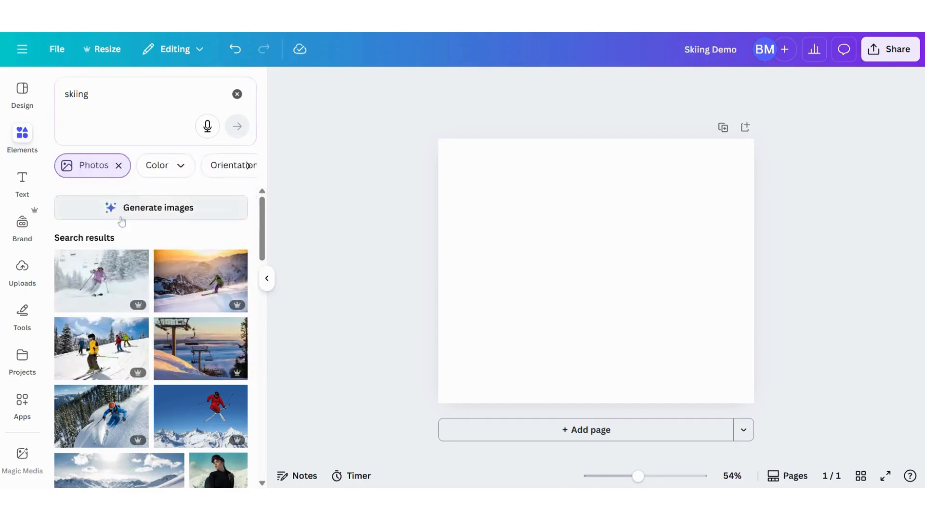
Add the photo of the red-jacketed skier jumping through powder snow and enlarge it to fill the whole page.
scroll(157, 335, down, 3)
scroll(157, 335, down, 5)
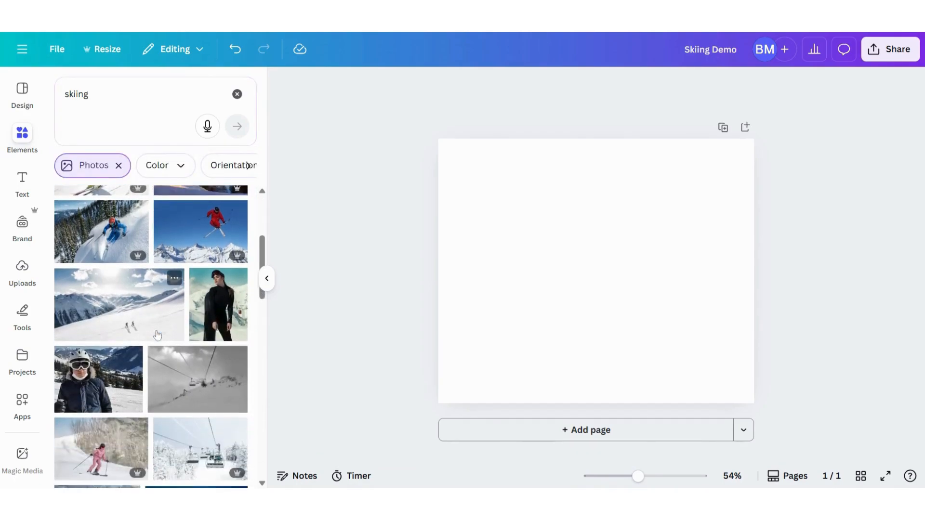
scroll(146, 330, down, 1)
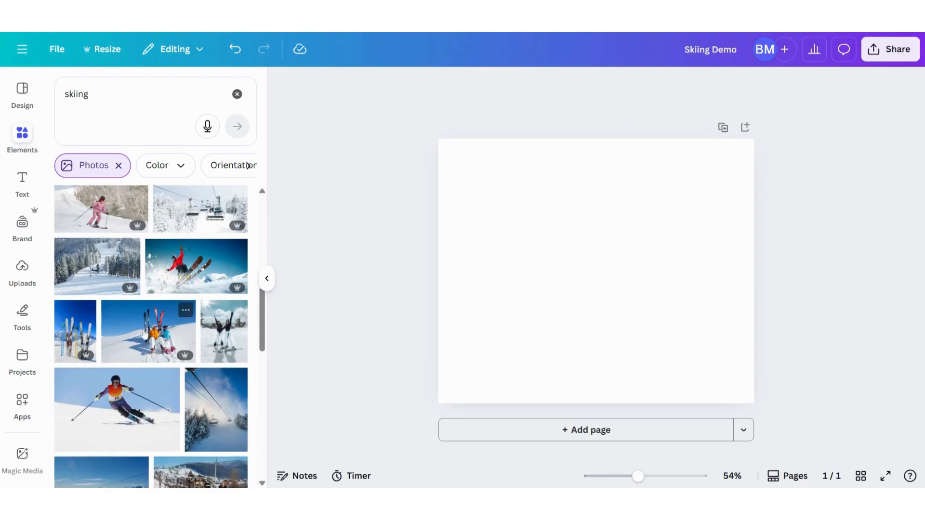
click(202, 269)
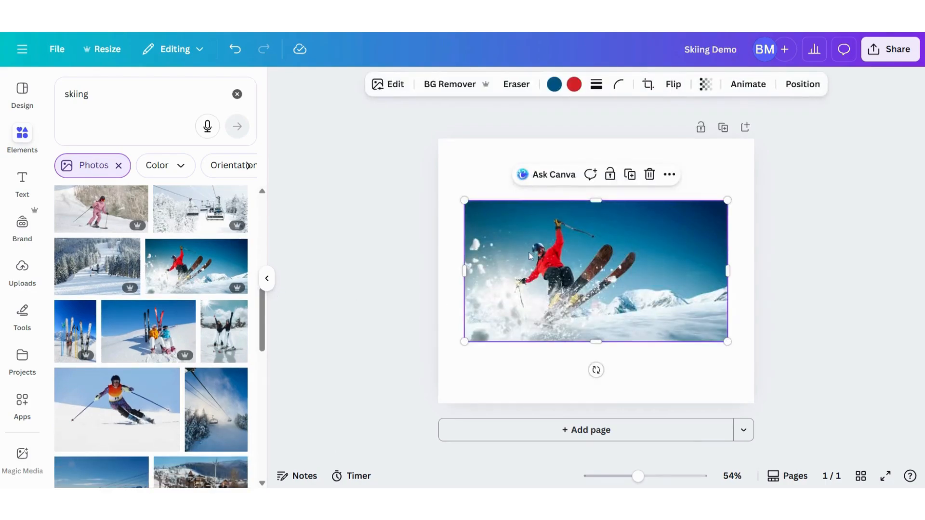
drag(529, 253, 503, 190)
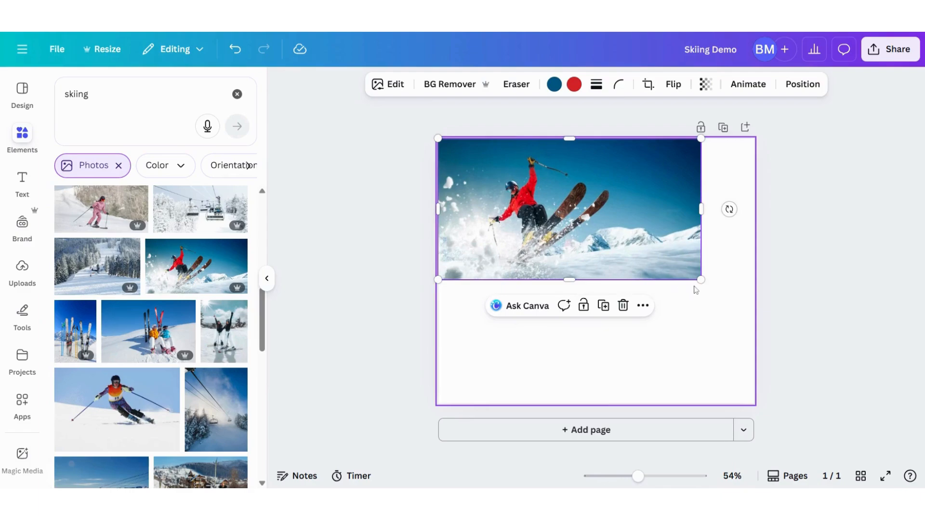
drag(701, 281, 737, 343)
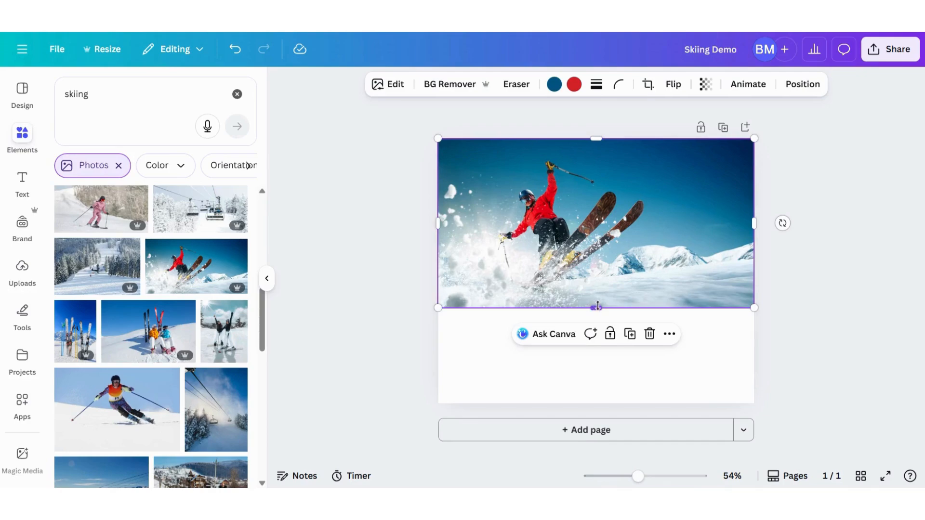
drag(596, 308, 601, 404)
mouse_move(603, 324)
mouse_down()
mouse_move(611, 318)
mouse_move(602, 322)
mouse_up()
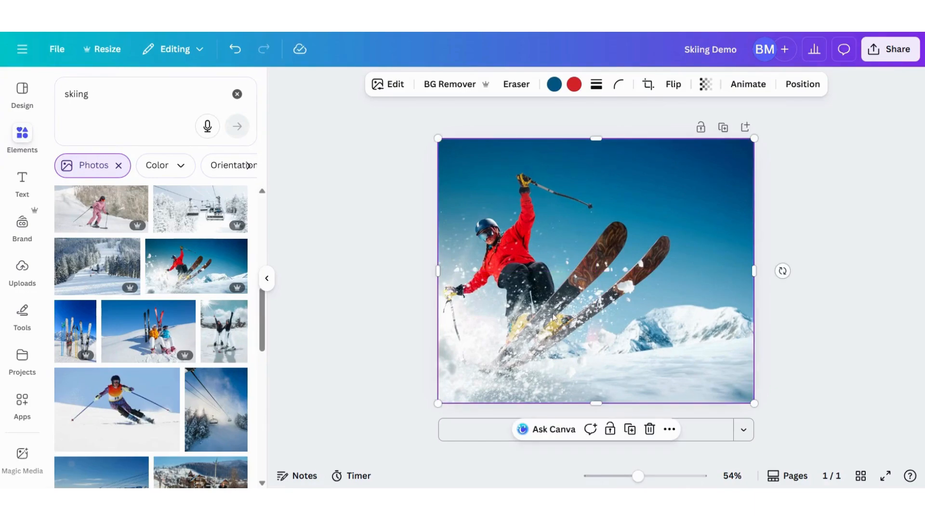
Add a second copy of the red-jacketed skier photo and fit it exactly over the first across the whole page.
click(201, 262)
drag(575, 270, 548, 206)
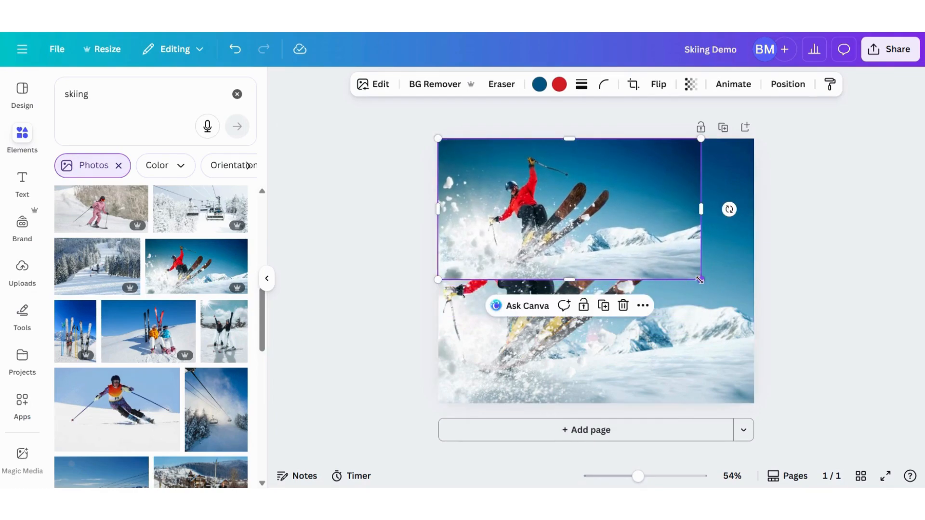
drag(700, 279, 730, 368)
drag(596, 308, 592, 403)
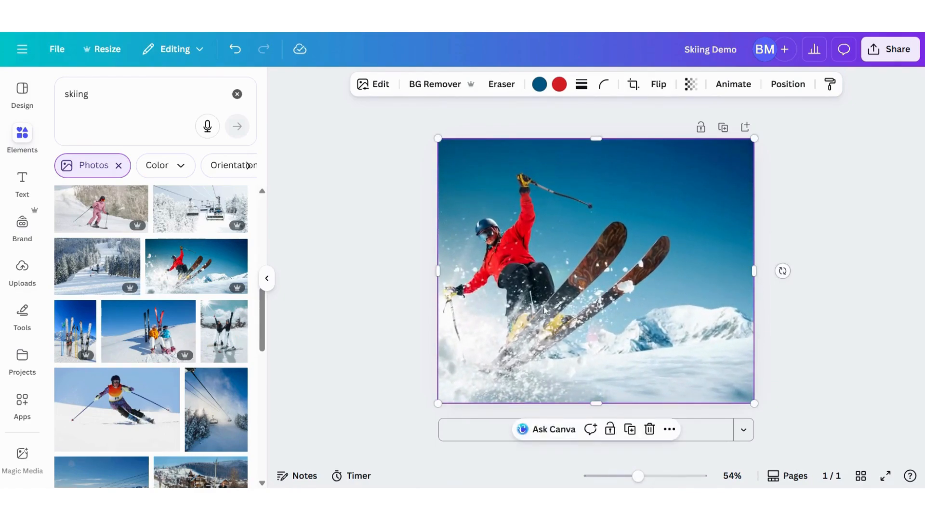
Remove the background from the upper copy of the skier photo, keeping it aligned with the photo beneath.
click(434, 86)
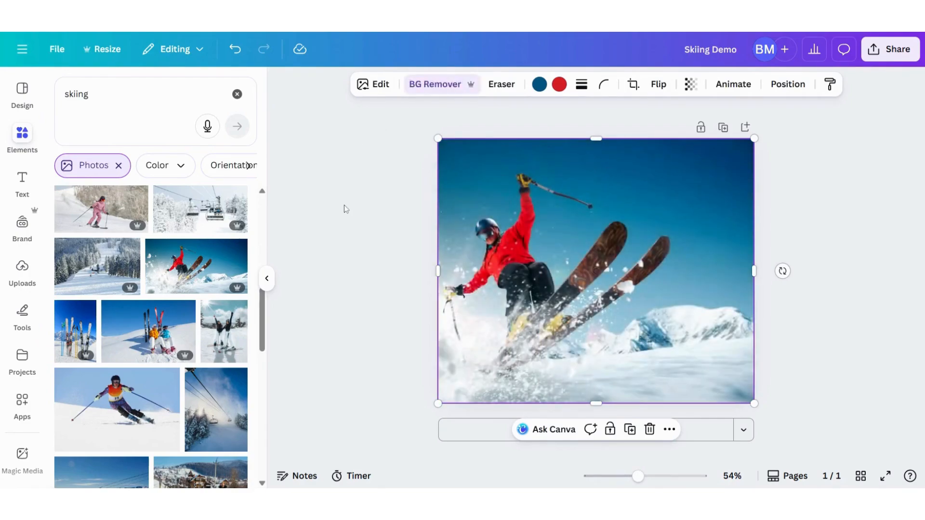
mouse_move(508, 270)
mouse_down()
mouse_move(576, 261)
mouse_move(572, 250)
mouse_move(504, 267)
mouse_up()
click(356, 240)
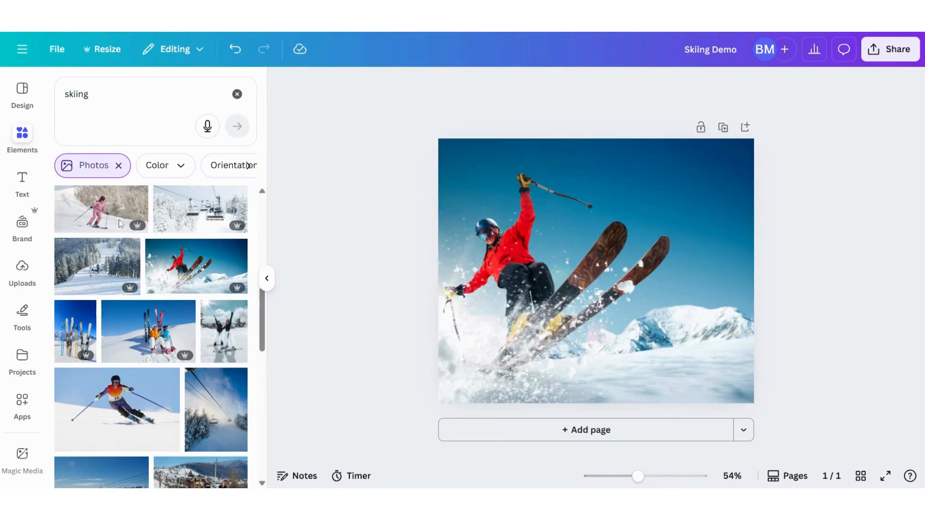
Add a heading reading "Ski" and switch its lettering to uppercase.
click(22, 186)
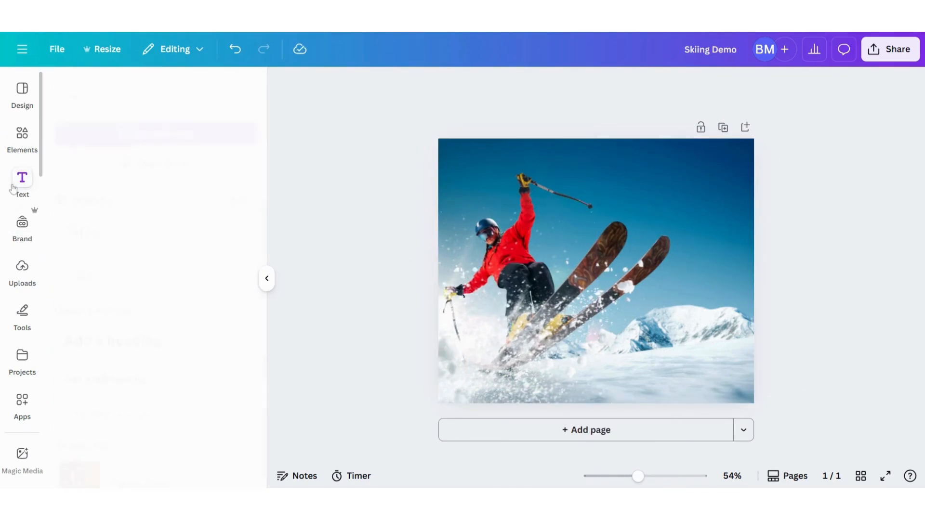
click(108, 341)
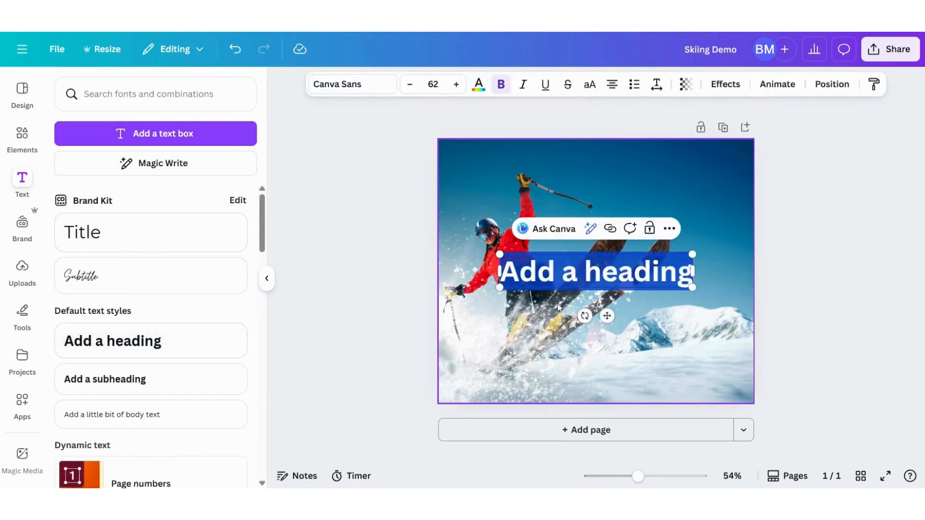
text(S)
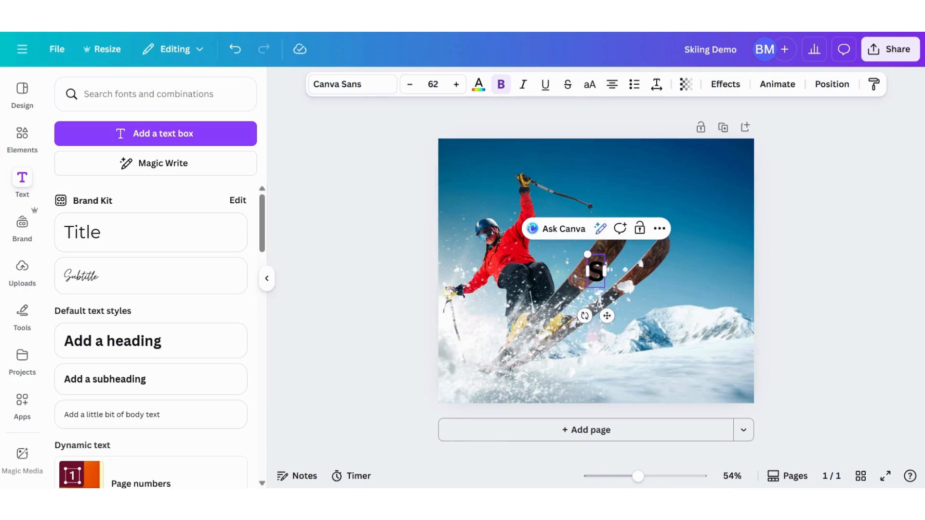
text(ki)
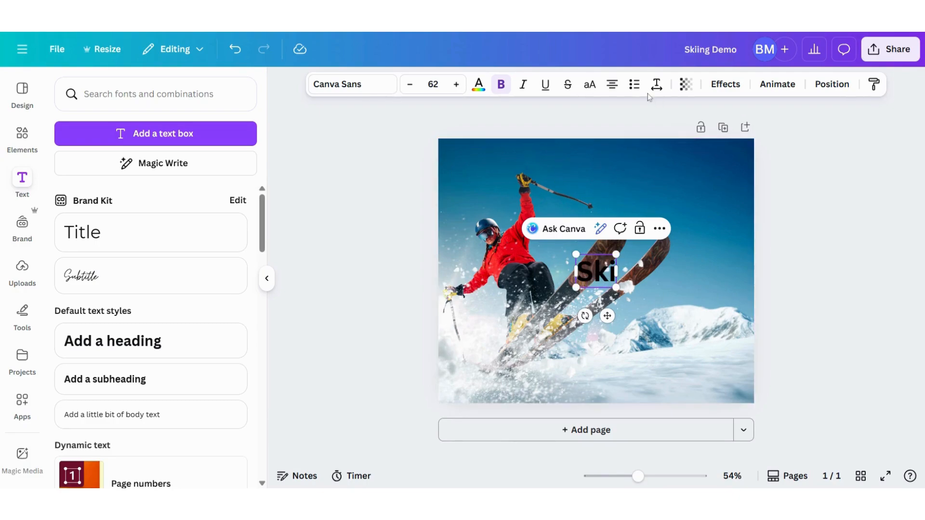
click(590, 85)
Set the font of the SKI heading to Anton.
click(351, 85)
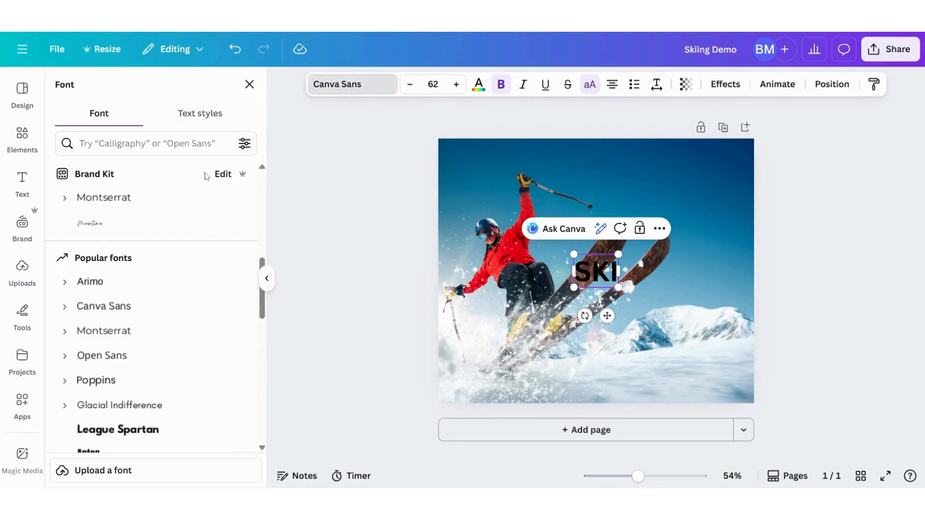
scroll(139, 337, down, 3)
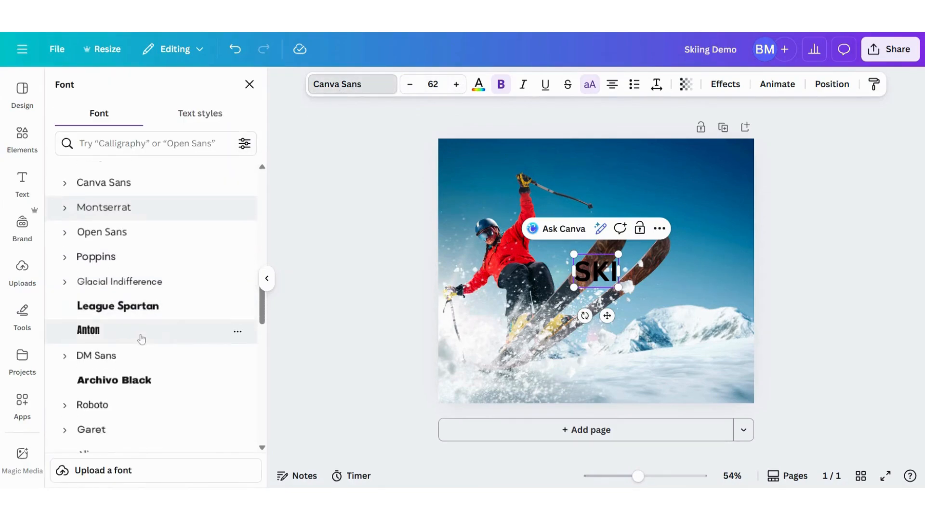
click(95, 333)
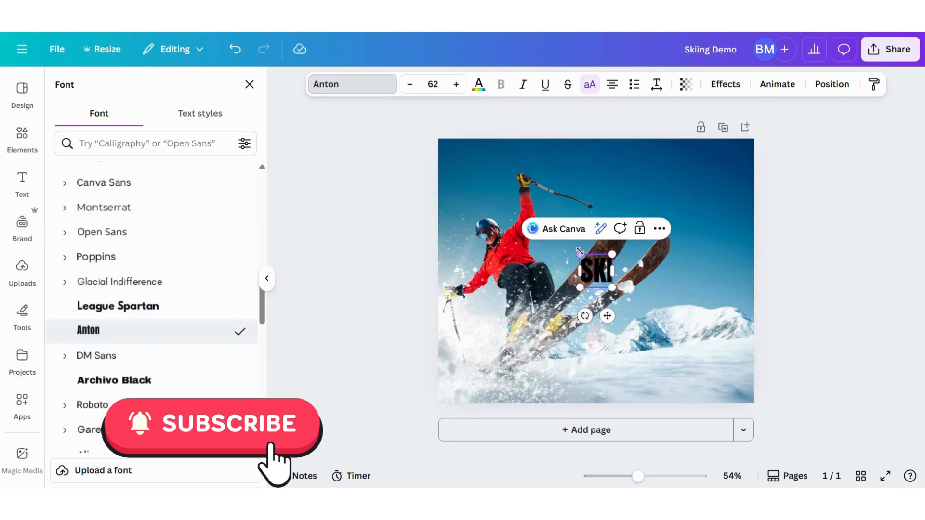
Enlarge the SKI heading to about font size 349 and position it over the skier.
drag(582, 253, 491, 194)
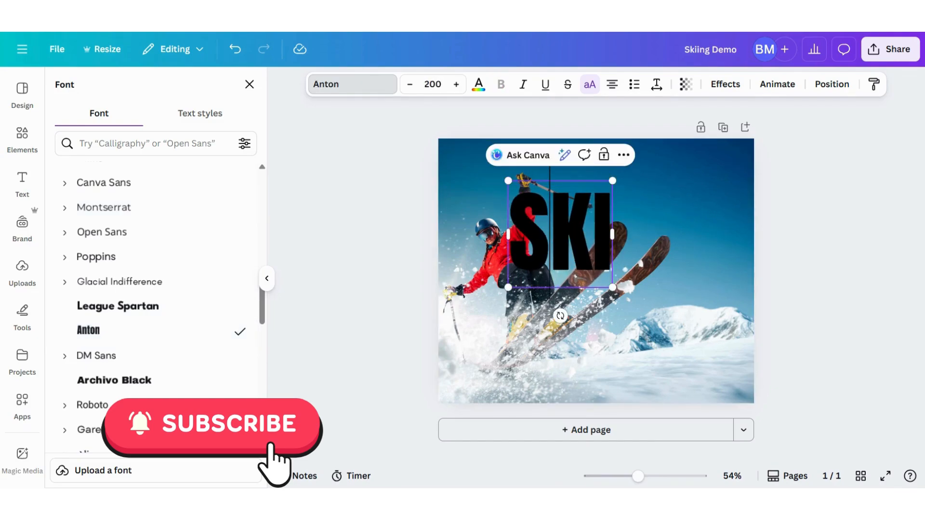
click(703, 275)
drag(598, 257, 652, 384)
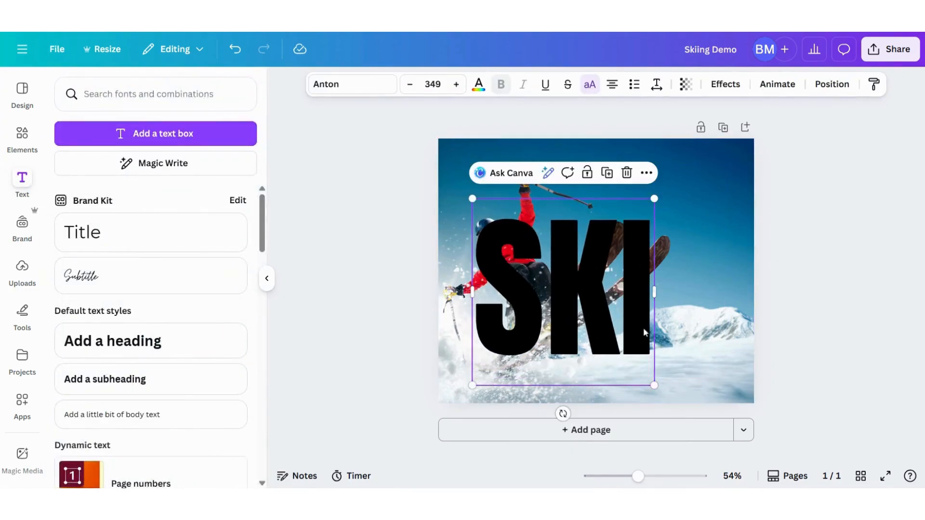
drag(621, 316, 620, 293)
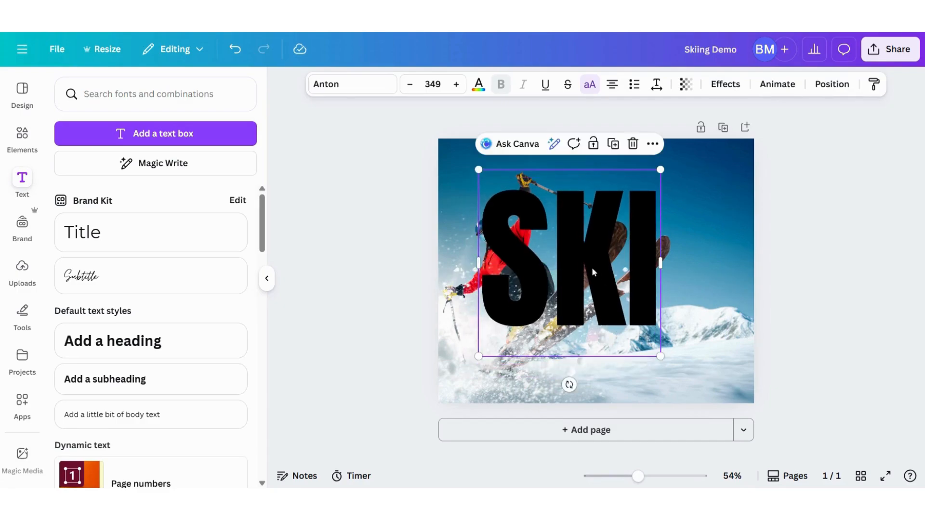
Duplicate the SKI heading, align the copy over the original, and replace the copy's text with "S".
click(613, 144)
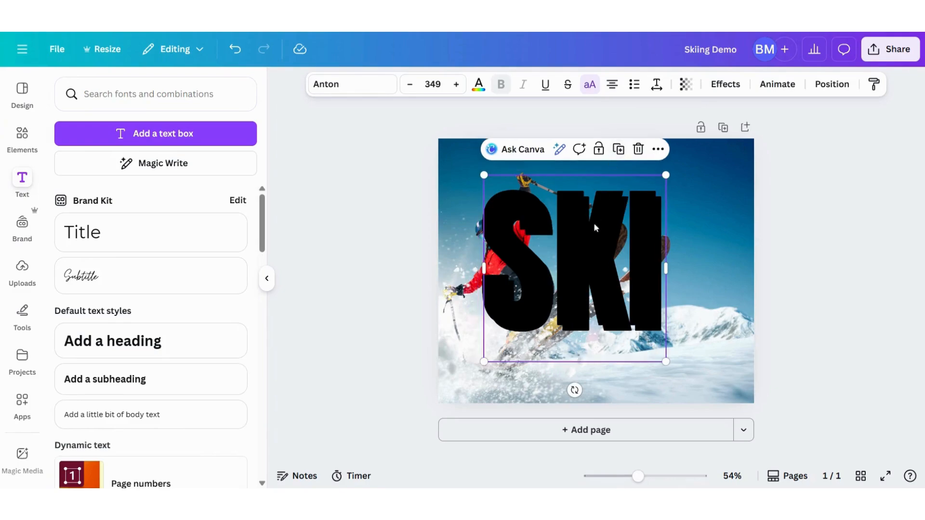
drag(594, 226, 612, 268)
double_click(578, 267)
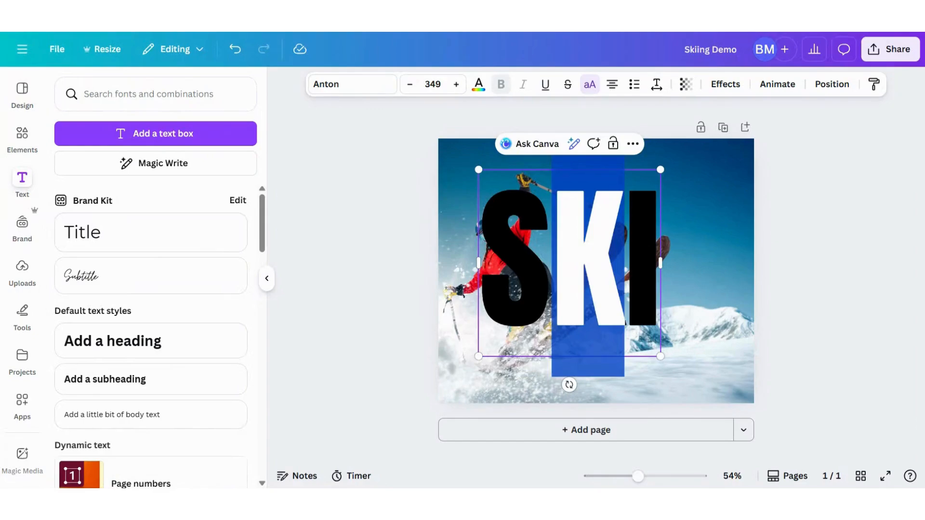
text(S)
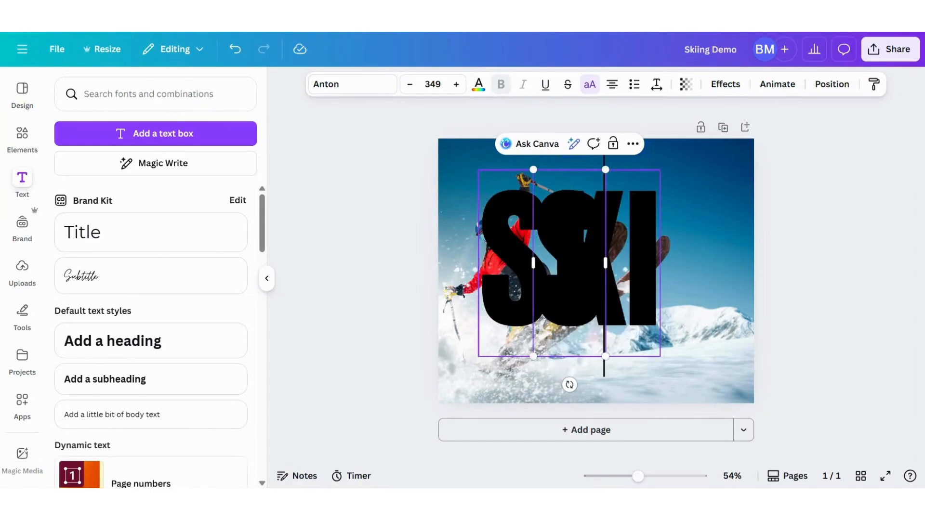
Move the original SKI heading aside and delete its first letter so it reads "KI".
click(646, 270)
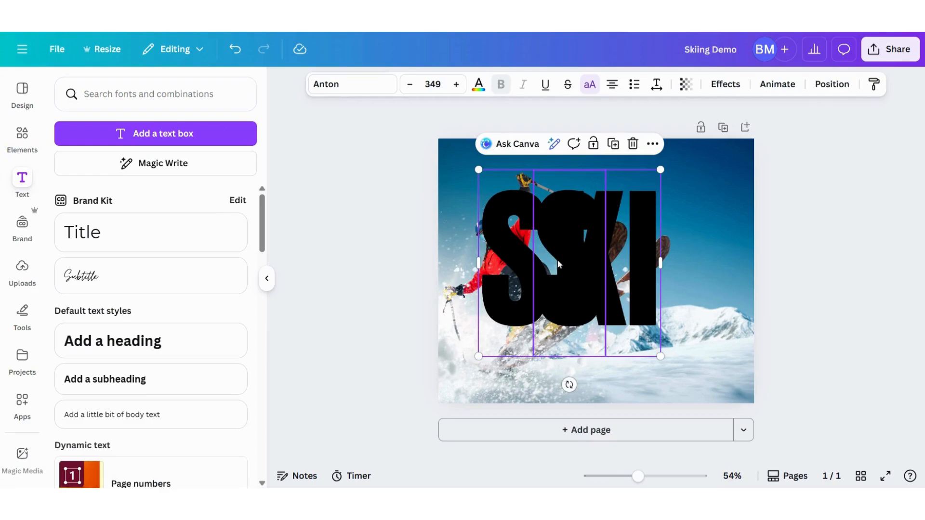
drag(641, 313, 704, 319)
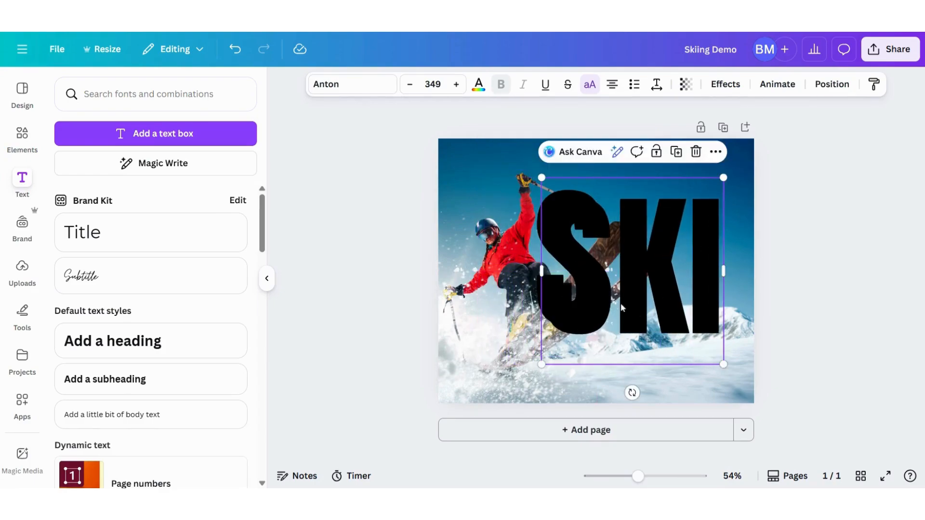
click(622, 307)
key(BackSpace)
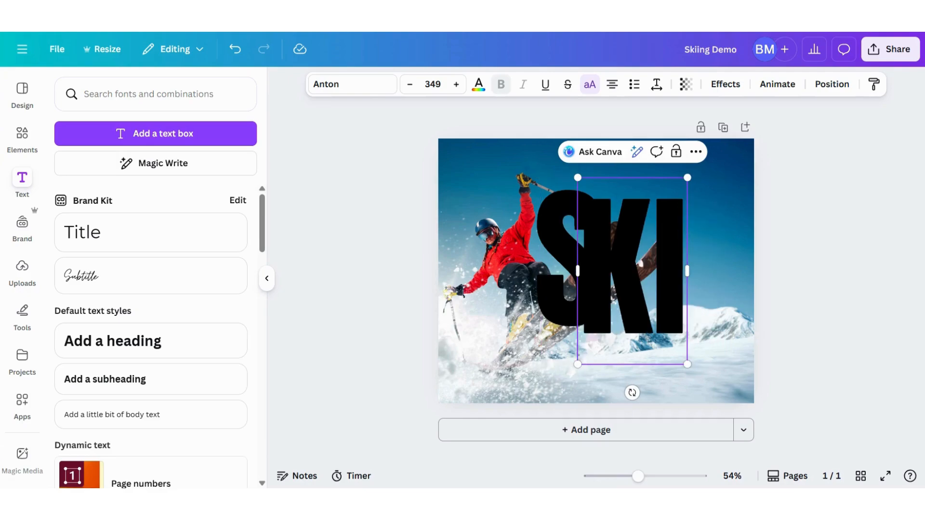
Place the S before the KI, shrink KI to about font size 264, and align the bottoms of the letters.
drag(563, 245, 501, 250)
drag(605, 237, 580, 243)
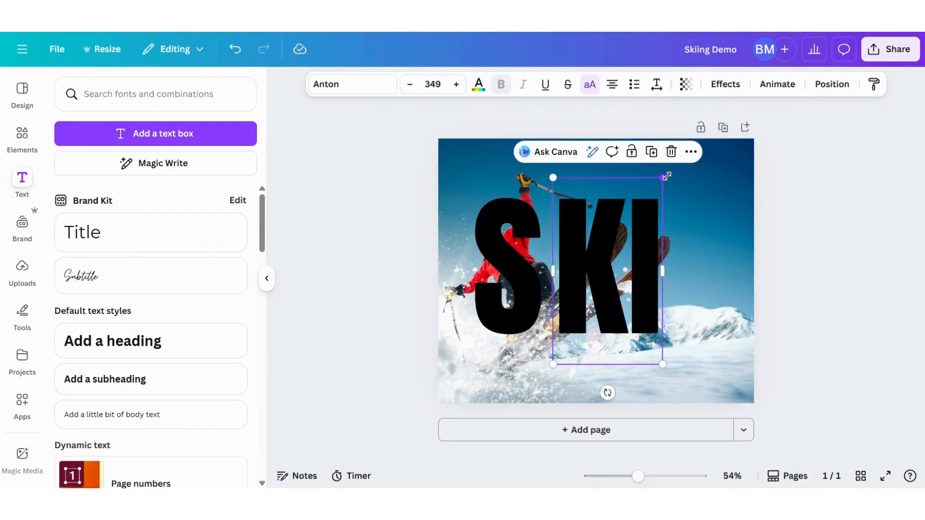
drag(663, 178, 636, 223)
drag(597, 291, 599, 277)
drag(530, 289, 536, 285)
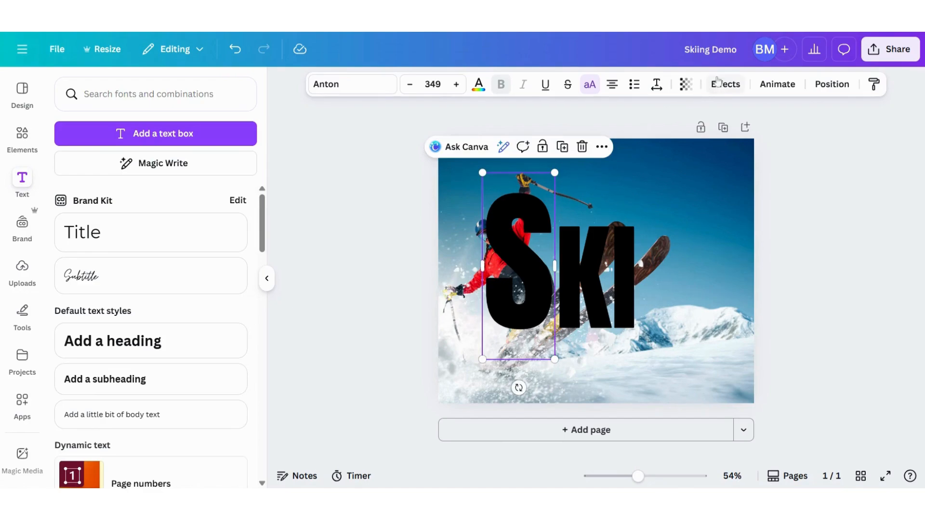
Duplicate the large S, stack the copy exactly over the original, and apply the Hollow effect to it.
click(562, 147)
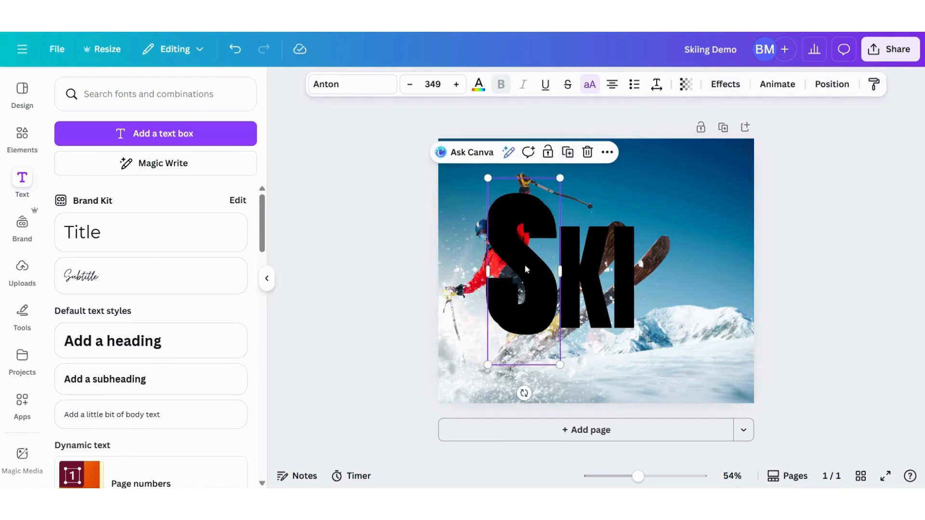
drag(524, 265, 519, 259)
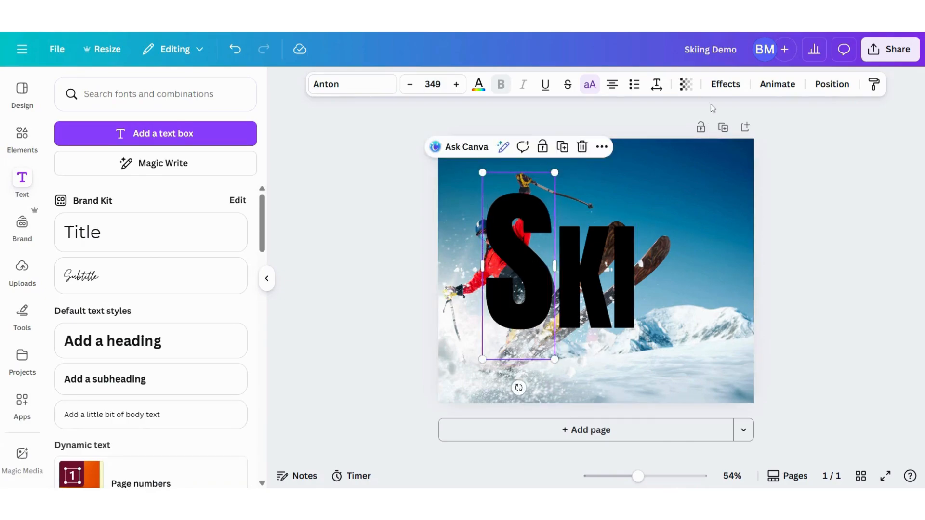
click(725, 84)
click(81, 248)
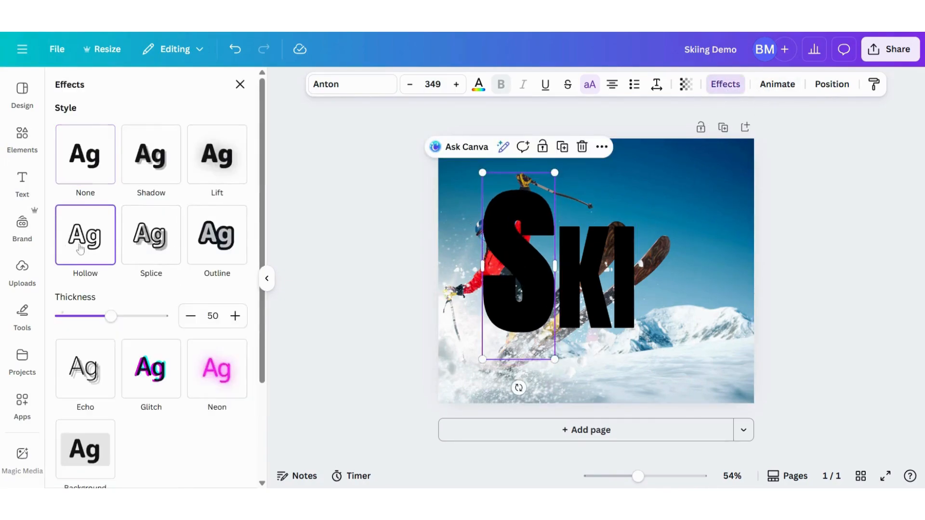
Duplicate the KI text, stack the copy exactly over the original, and apply the Hollow effect to it.
click(593, 293)
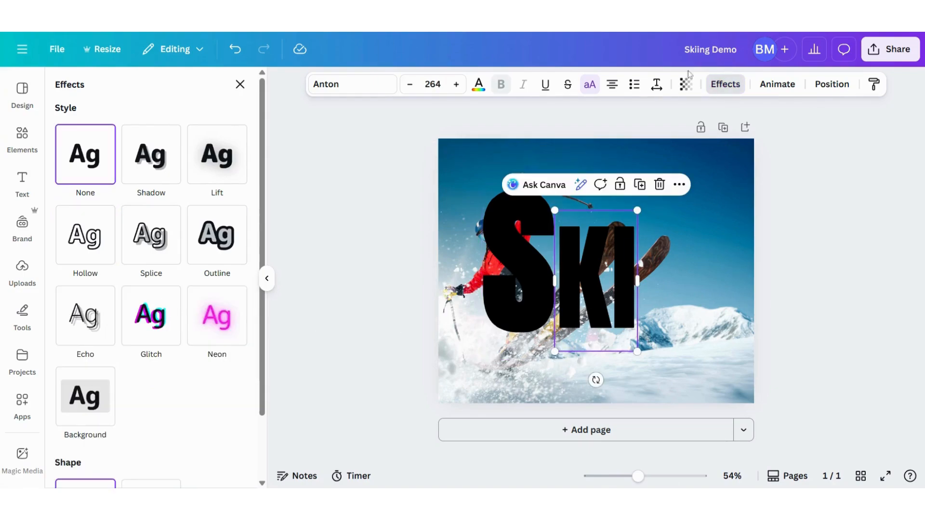
click(639, 187)
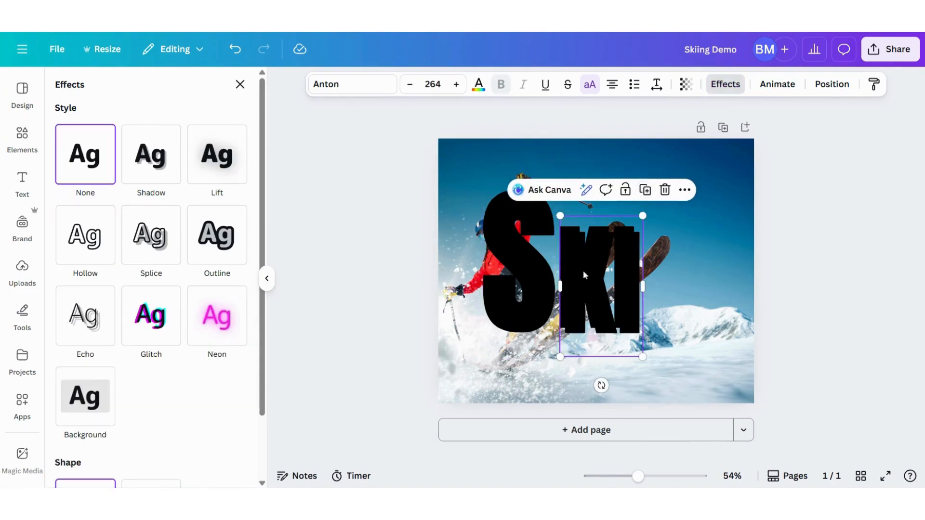
drag(582, 270, 581, 266)
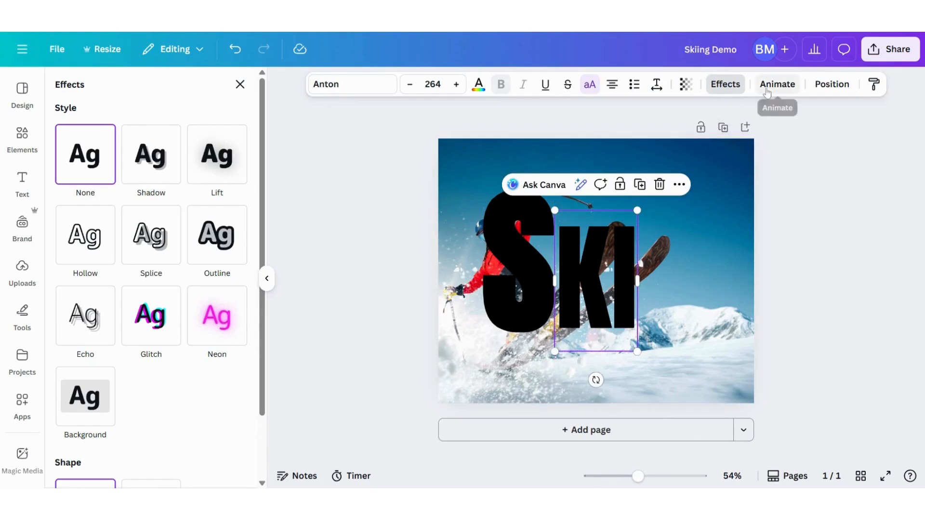
click(77, 235)
scroll(131, 394, down, 3)
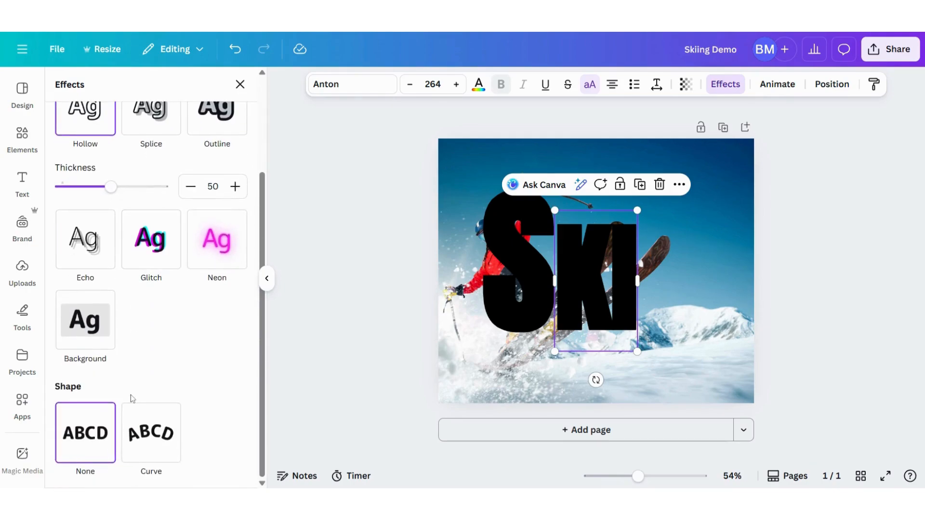
Reduce the Hollow effect thickness to 1 on the KI copy and on the S copy.
scroll(131, 392, up, 3)
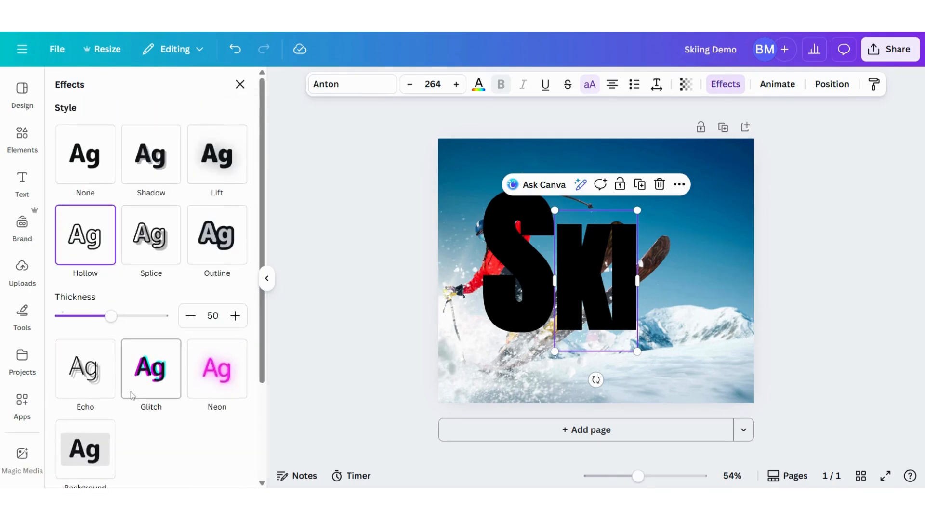
drag(111, 317, 61, 316)
click(528, 262)
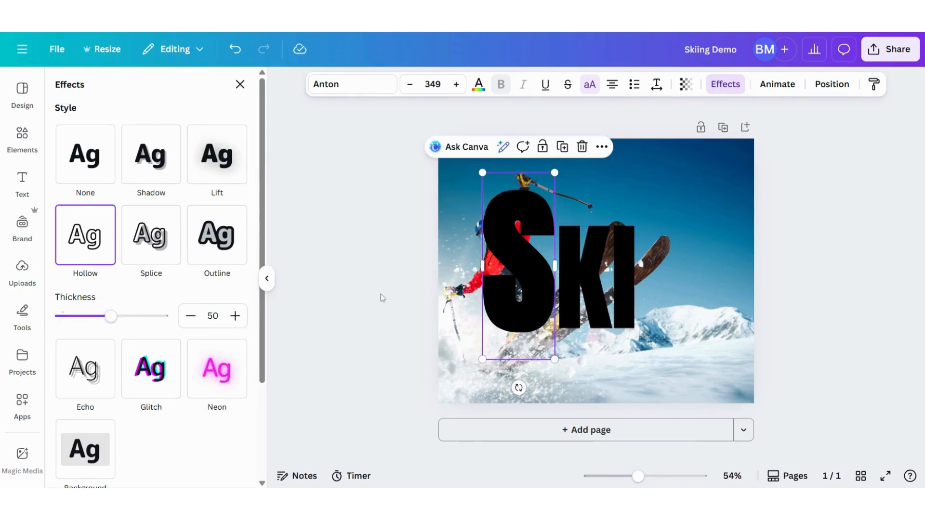
drag(111, 318, 42, 322)
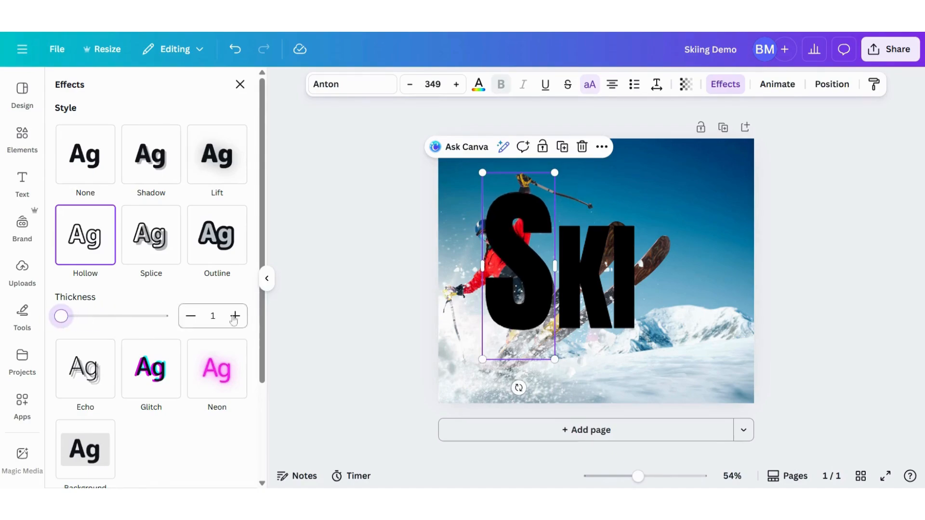
click(379, 297)
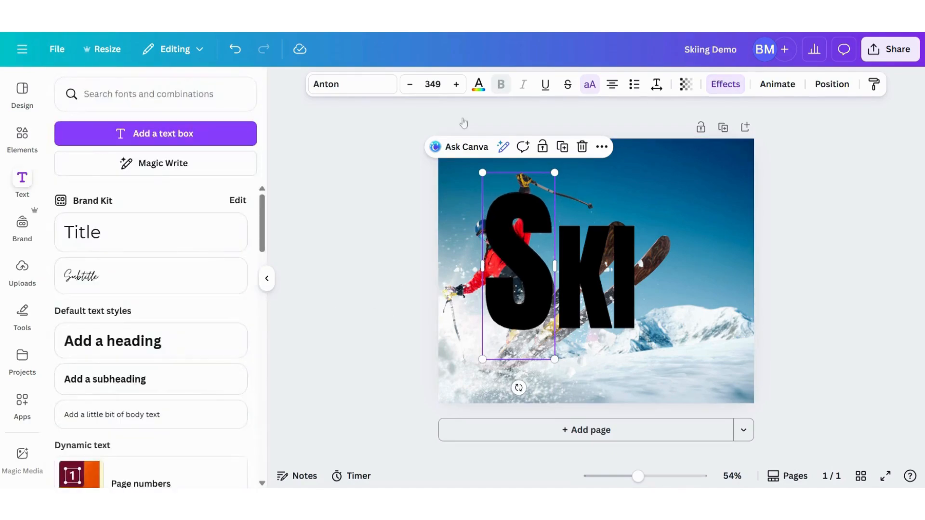
Recolor the S outline with the default dark gray and apply that color change to all the black lettering.
click(478, 88)
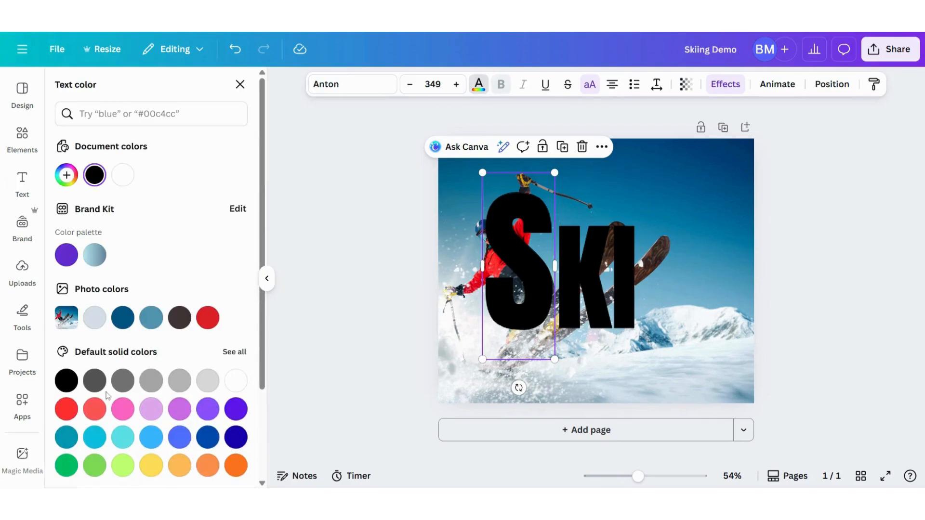
click(93, 381)
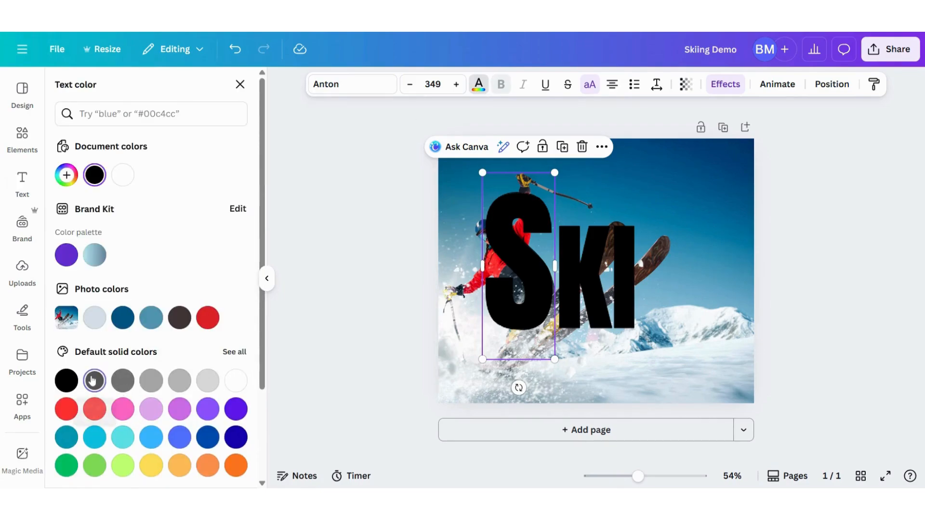
click(132, 468)
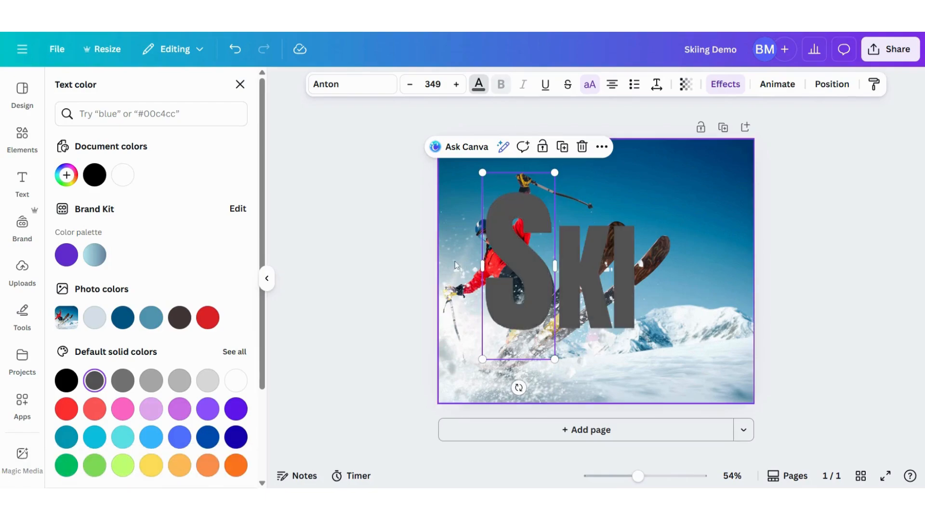
click(339, 241)
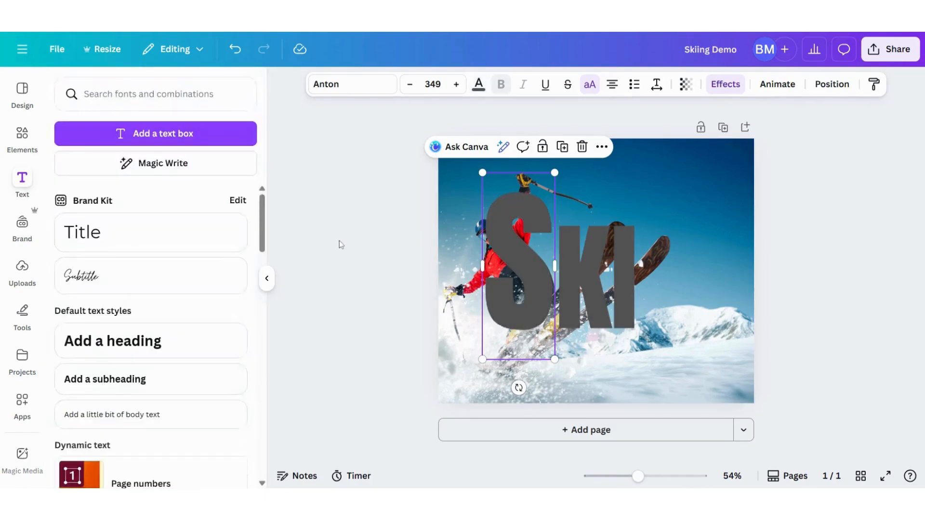
Move the background-removed skier layer above the solid S and KI but below the hollow outlines.
click(707, 337)
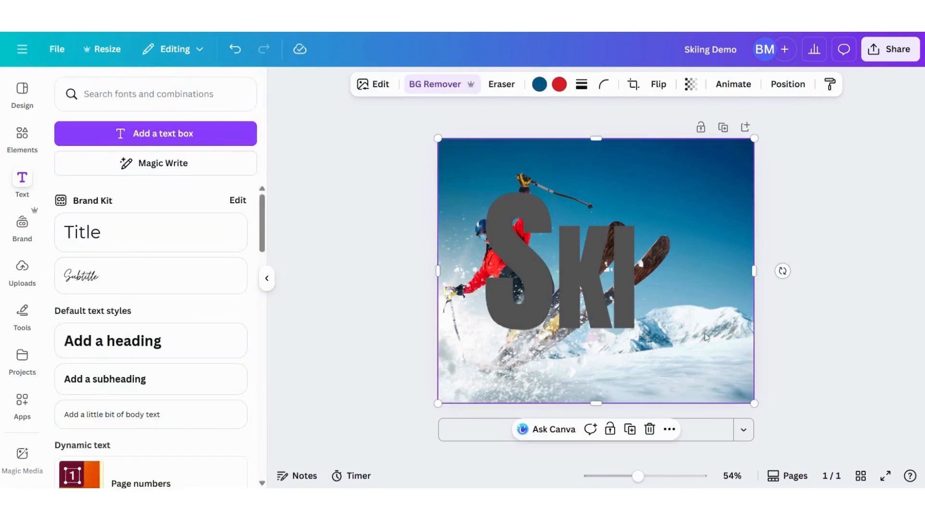
click(789, 85)
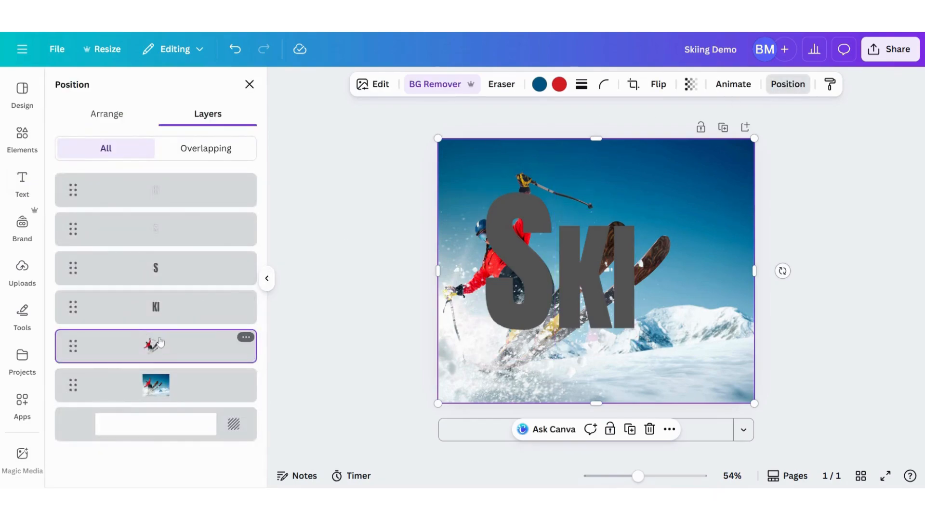
drag(160, 342, 157, 253)
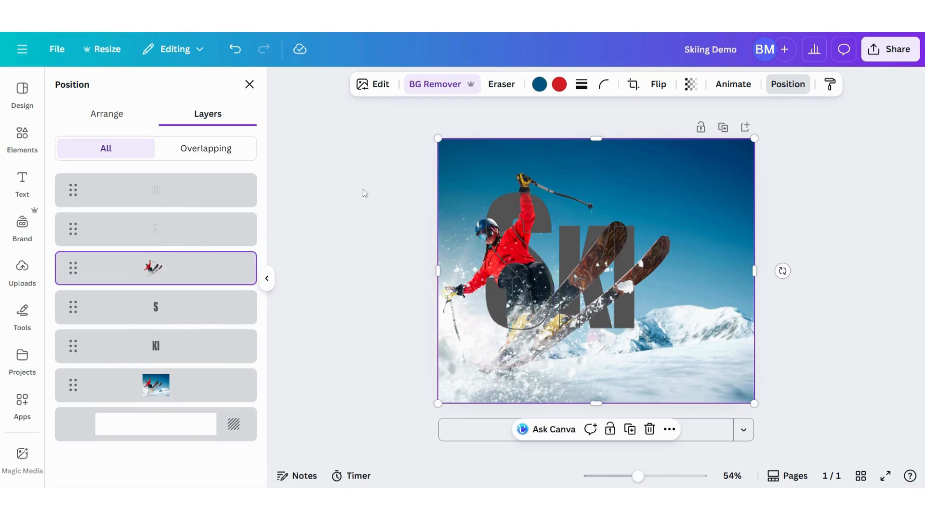
Search the elements library for "shine".
click(22, 183)
click(22, 139)
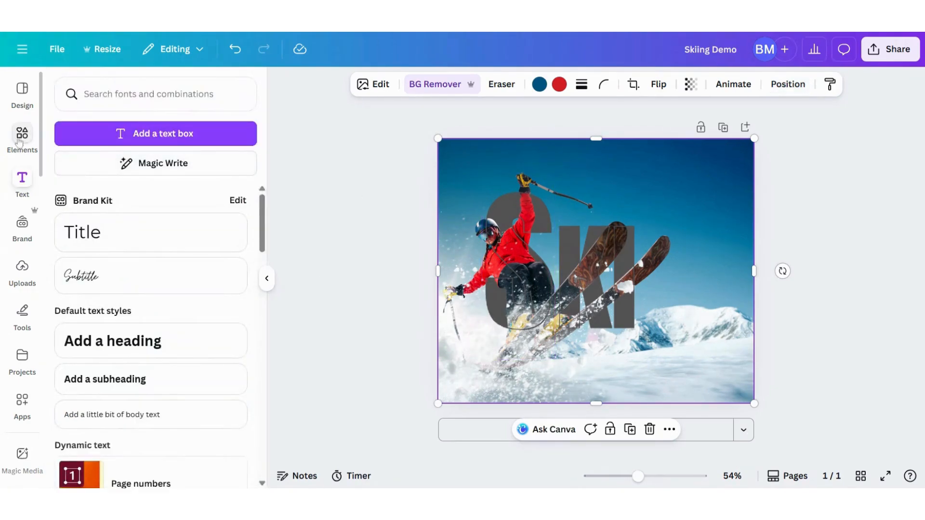
click(77, 94)
key(ctrl+a)
text(sh)
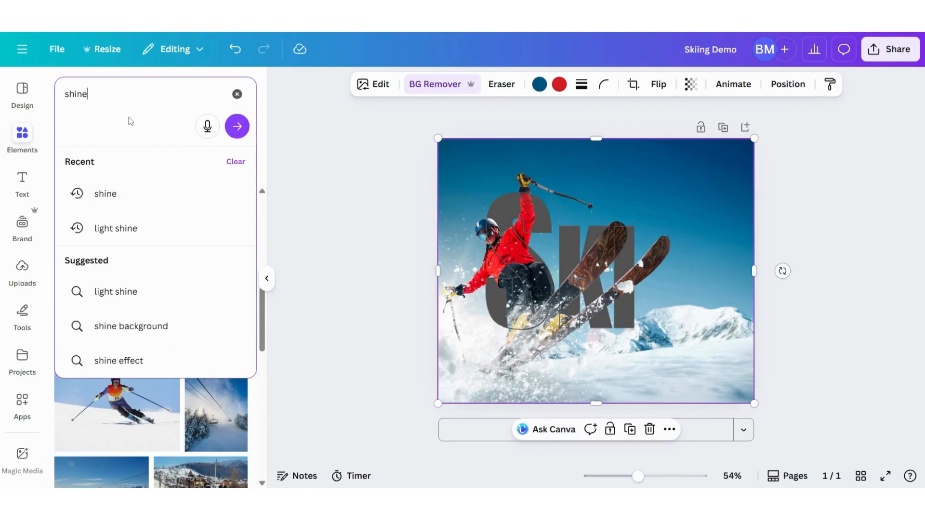
key(Return)
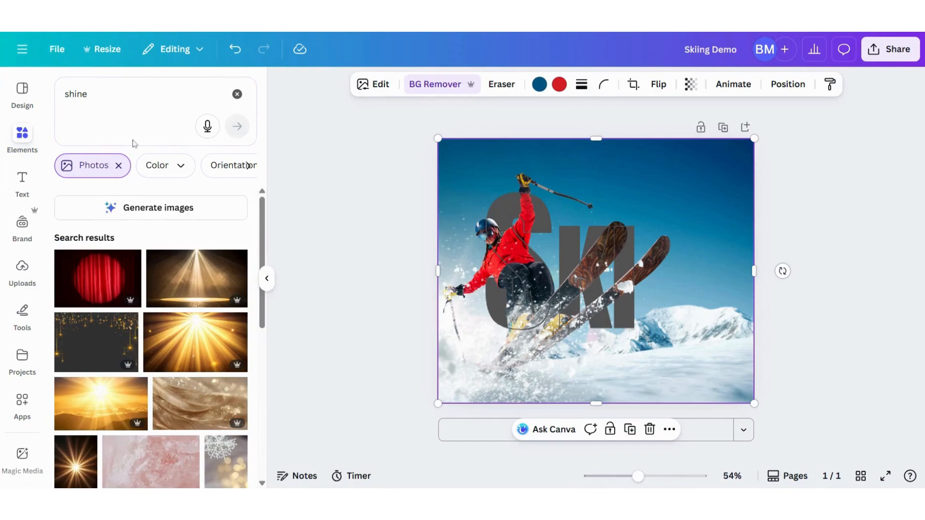
Browse the shine photos and switch the results filter from Photos to Graphics.
scroll(118, 241, down, 7)
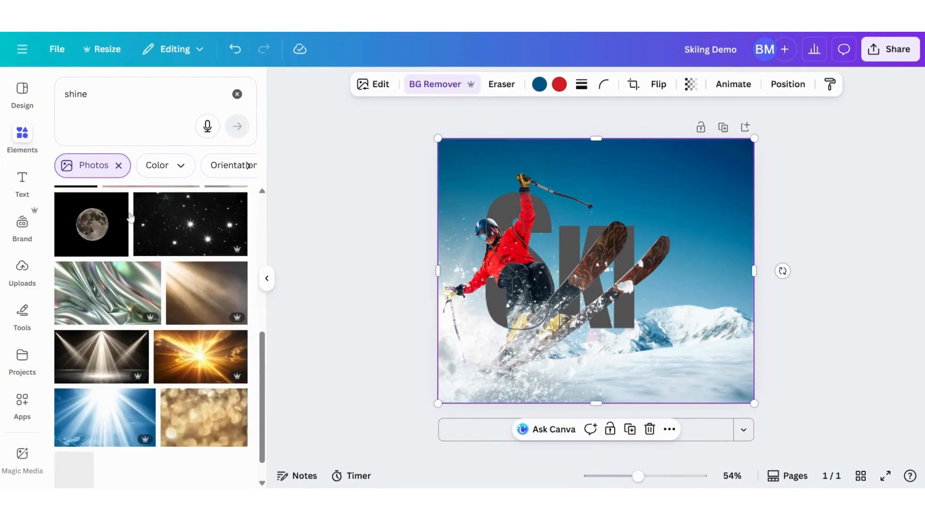
scroll(129, 221, up, 1)
scroll(129, 221, down, 5)
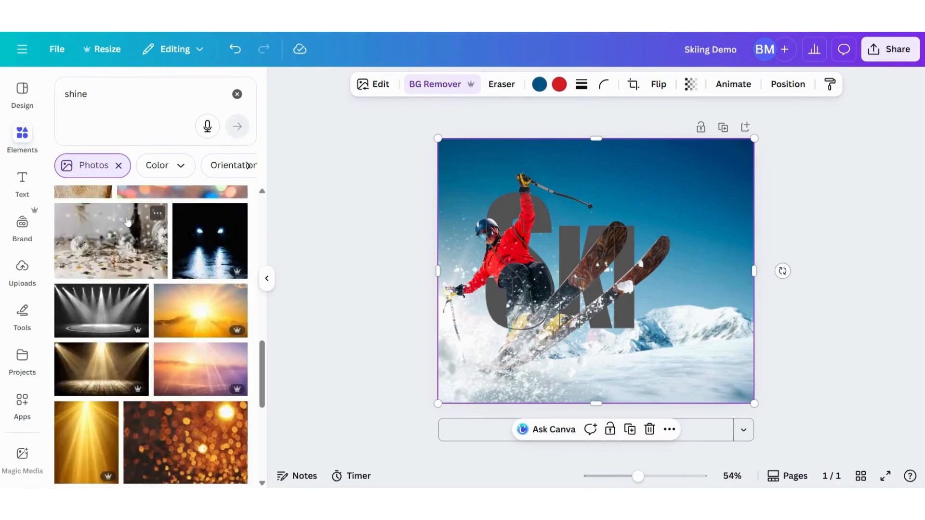
scroll(129, 223, up, 5)
scroll(129, 222, up, 2)
click(119, 166)
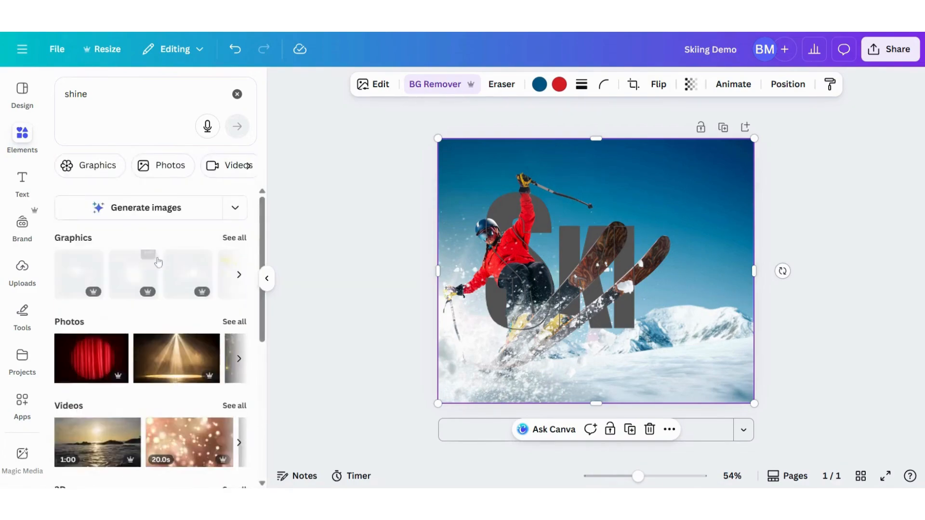
click(75, 238)
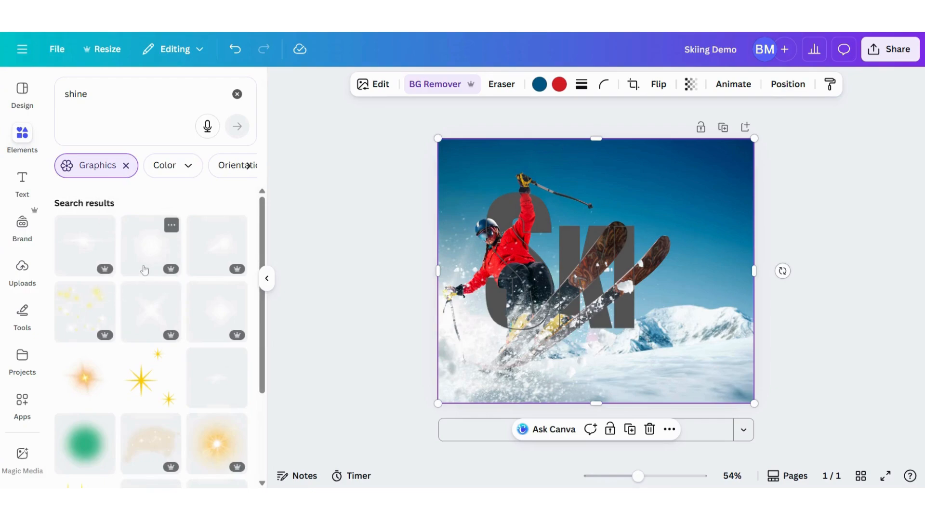
Add the golden sunburst graphic to the page, center it over the S, and enlarge it.
scroll(143, 270, down, 2)
click(216, 390)
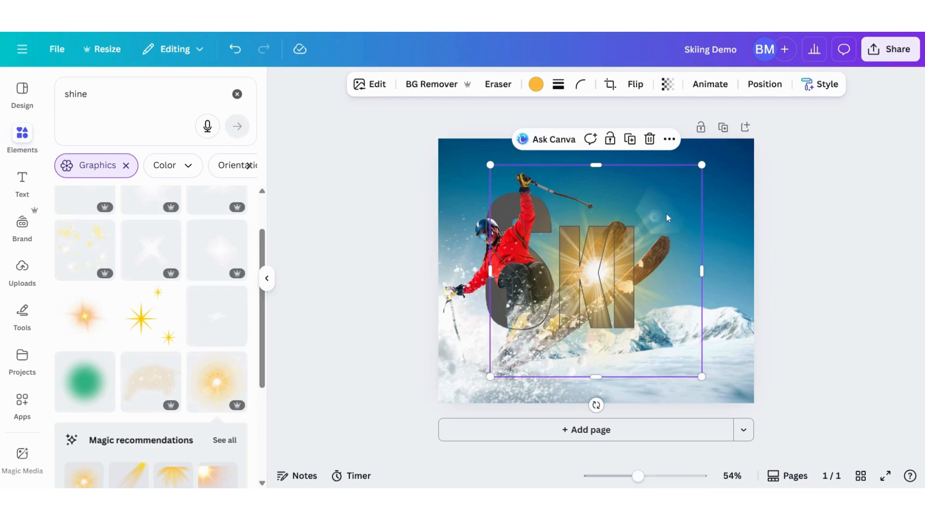
drag(668, 217, 583, 197)
drag(613, 358, 652, 397)
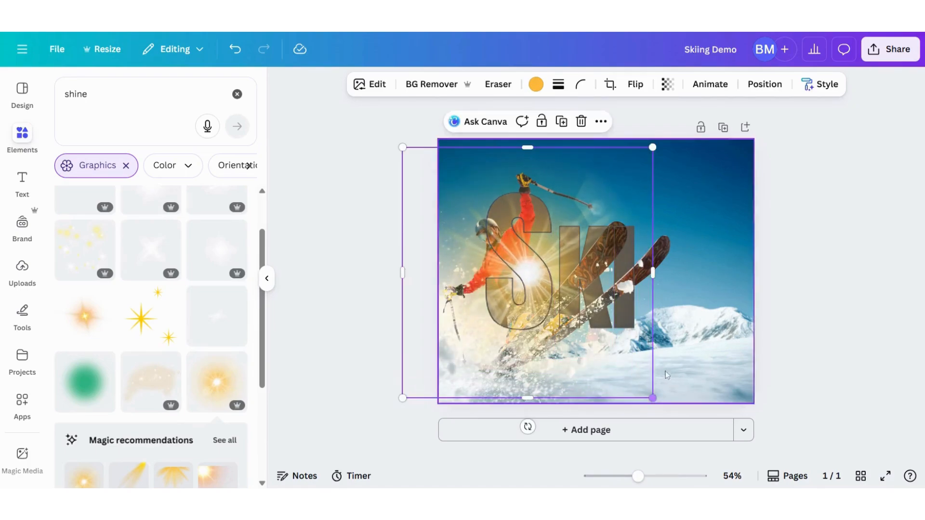
Select the sunburst by its layer, enlarge it further, and shift it so its glow sits behind the skier's body area.
click(520, 258)
drag(520, 257, 537, 295)
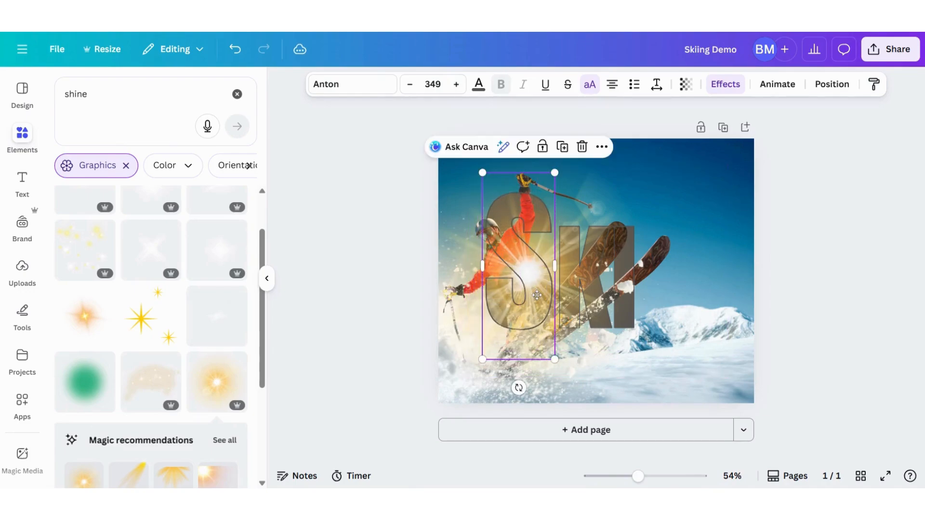
click(832, 85)
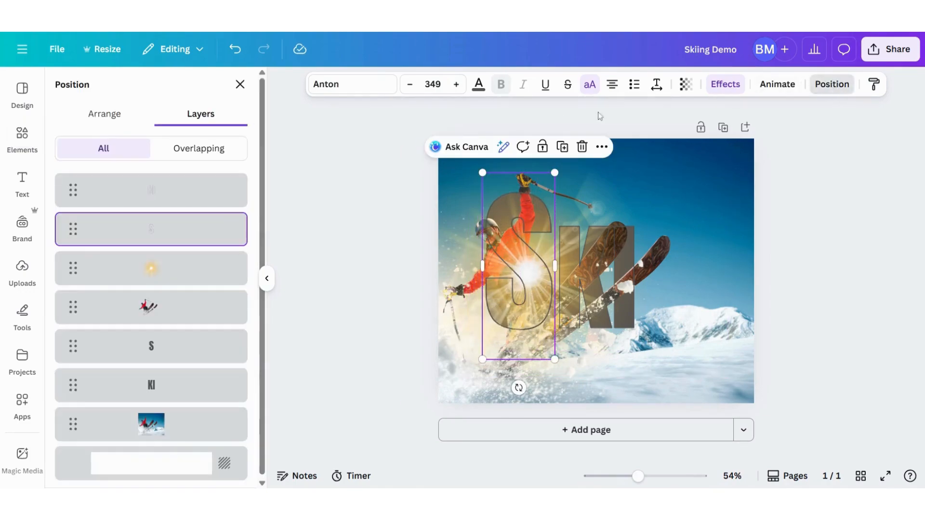
click(144, 267)
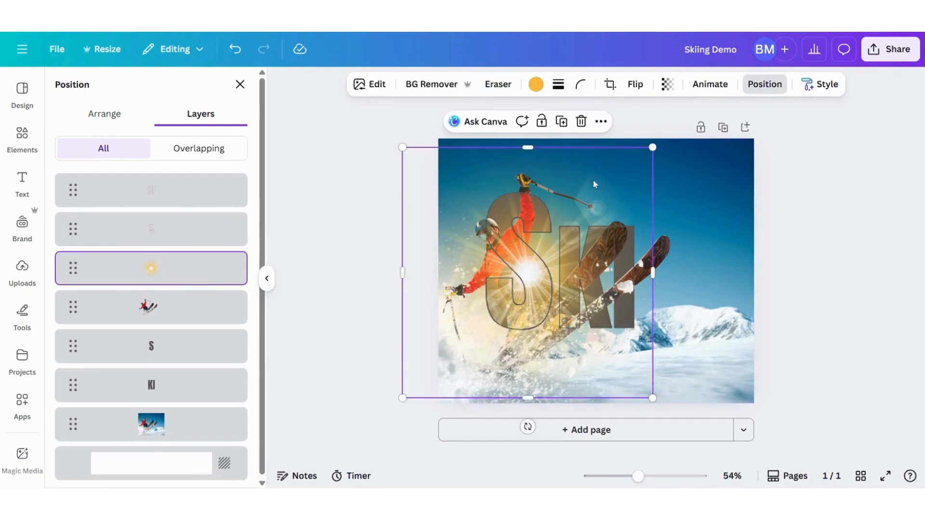
drag(417, 210, 408, 195)
drag(643, 384, 680, 419)
drag(424, 229, 406, 215)
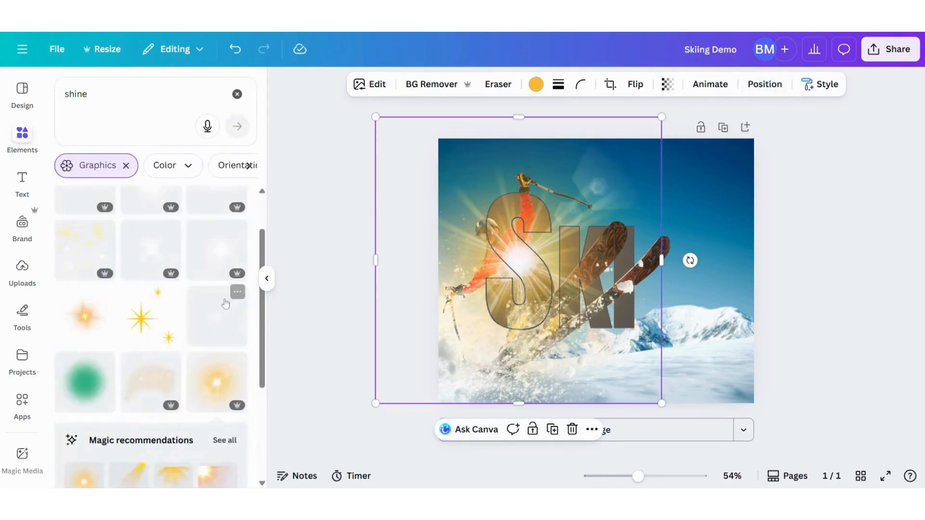
Move the sunburst layer directly below the background-removed skier, keeping it above the solid S and KI.
click(767, 87)
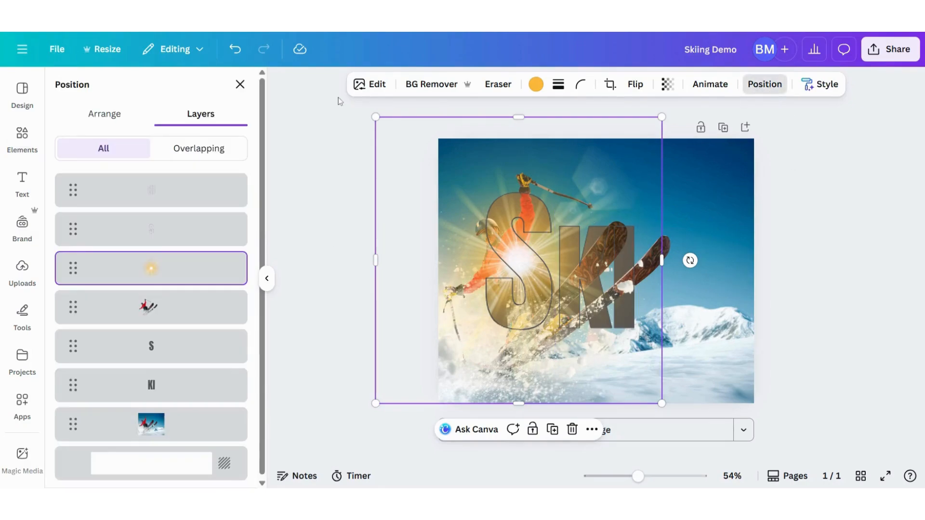
drag(158, 276, 156, 330)
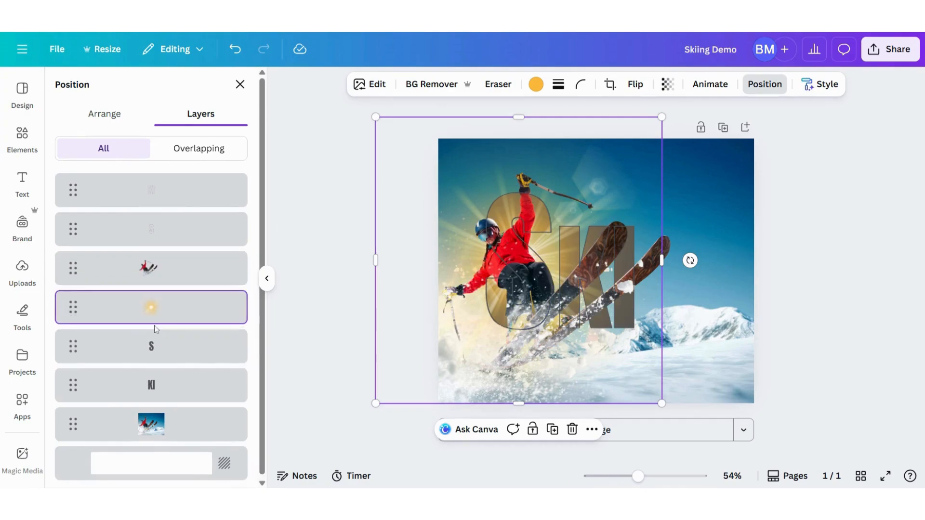
click(327, 239)
click(879, 283)
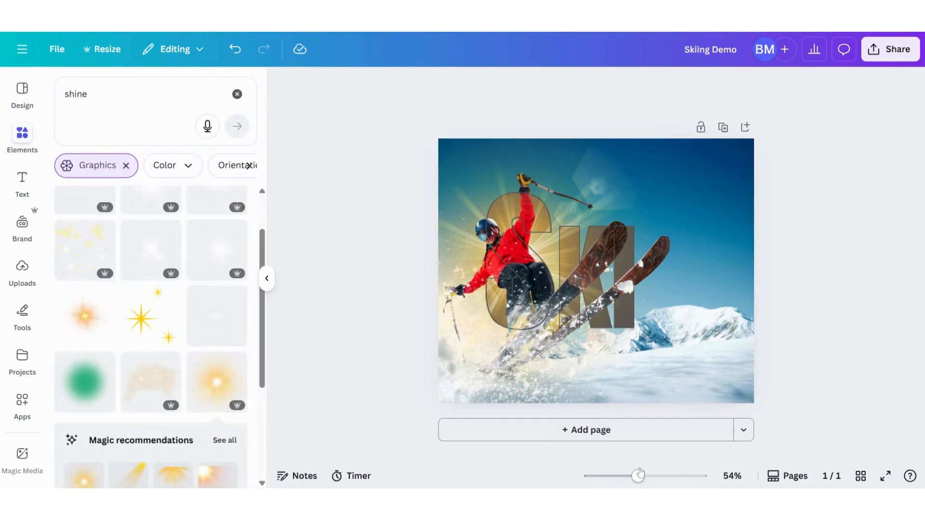
drag(637, 476, 646, 477)
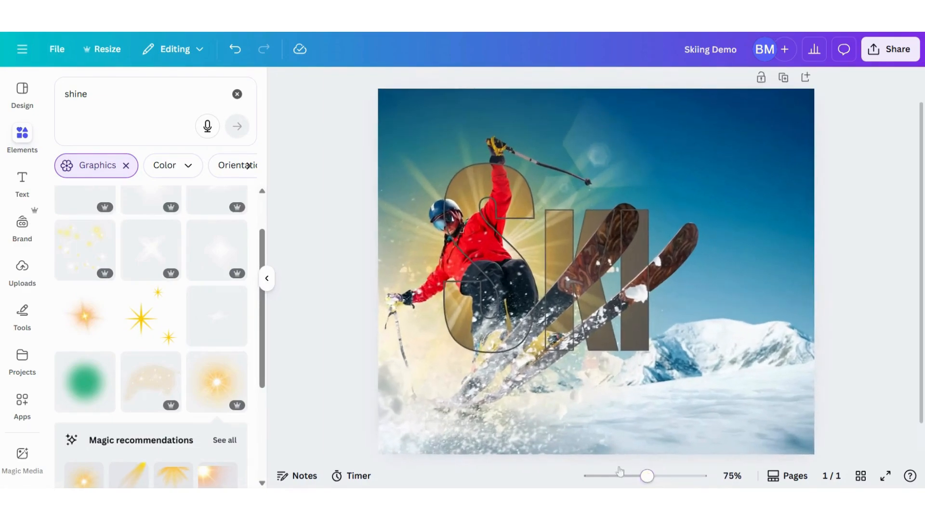